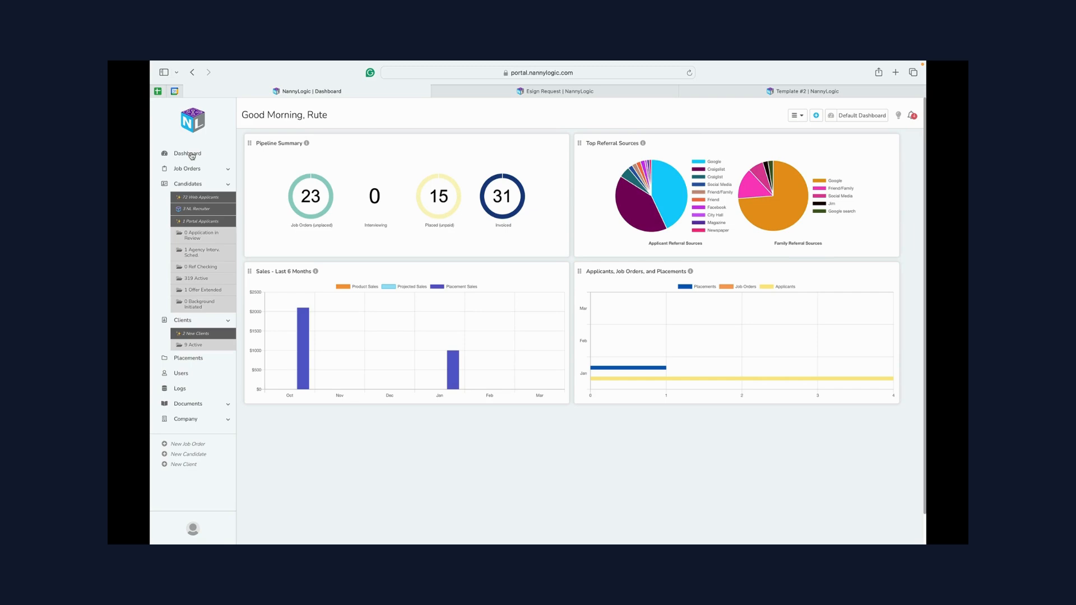
Open the Resources page in the Documents section.
{"action": "mouse_move", "coordinate": [150, 205]}
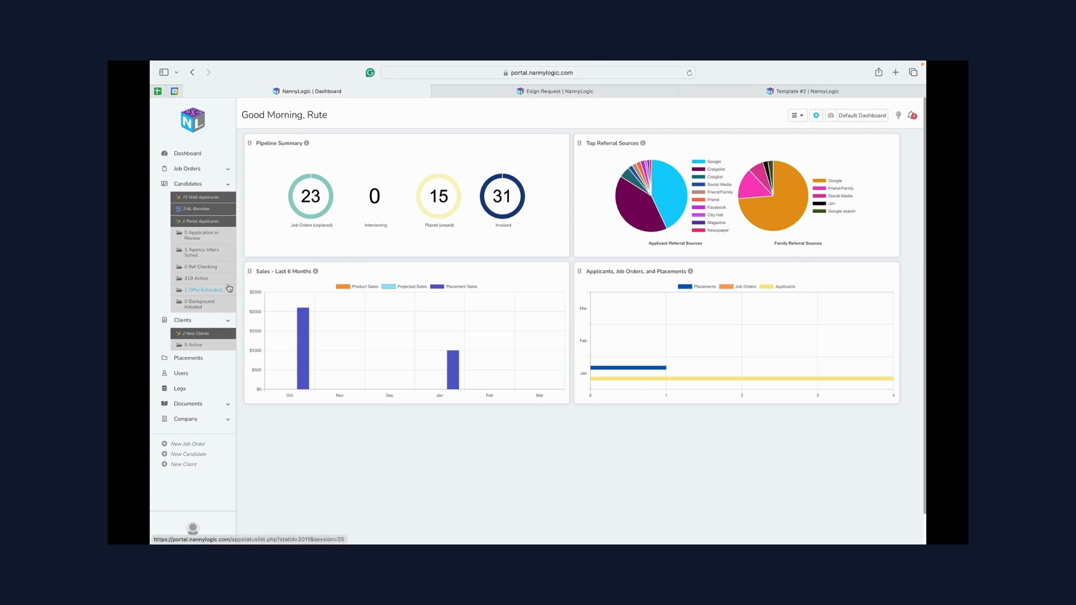
{"action": "left_click", "coordinate": [226, 187]}
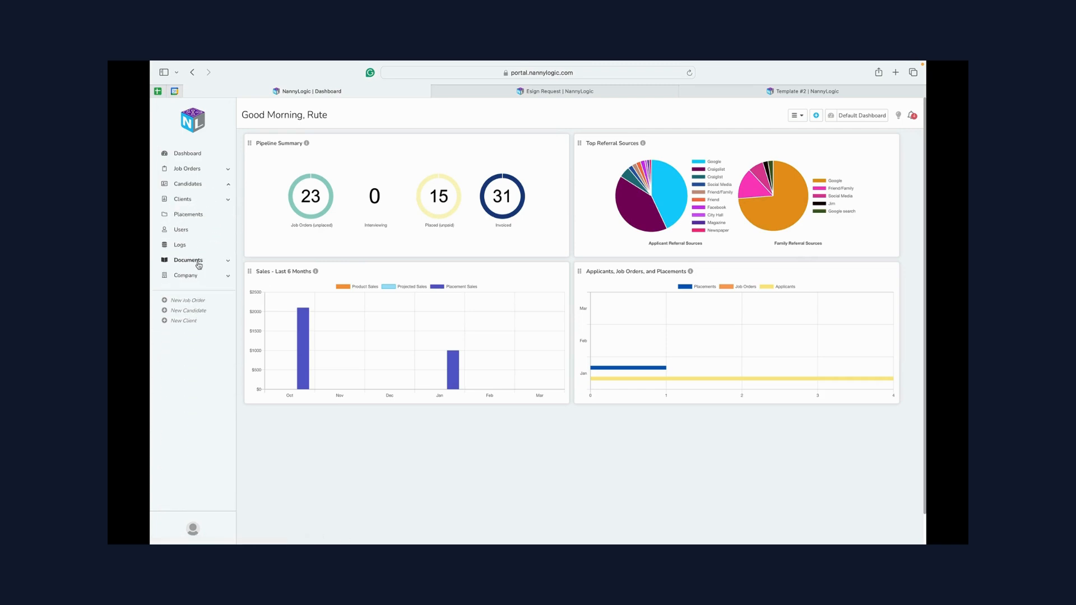
{"action": "left_click", "coordinate": [228, 263]}
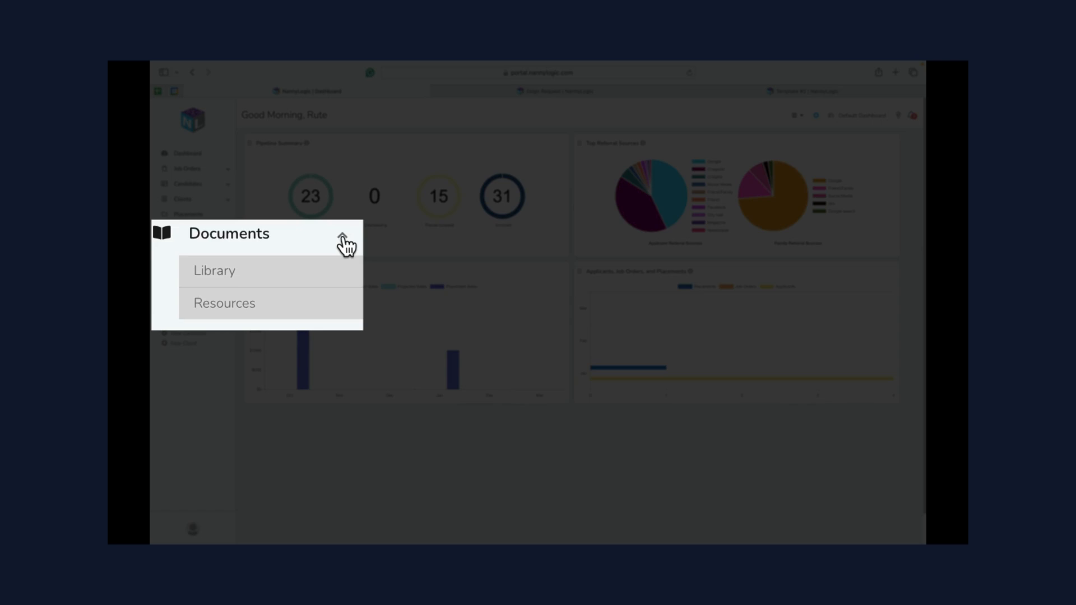
{"action": "left_click", "coordinate": [246, 311]}
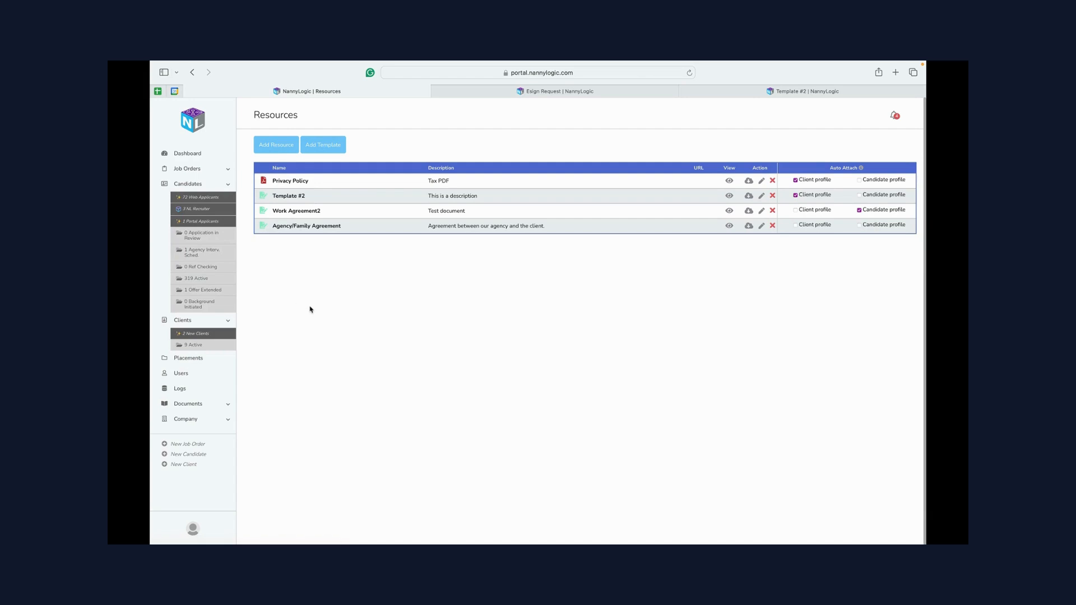
View the form for adding a resource and its file upload chooser, and close both without adding anything.
{"action": "left_click", "coordinate": [276, 146]}
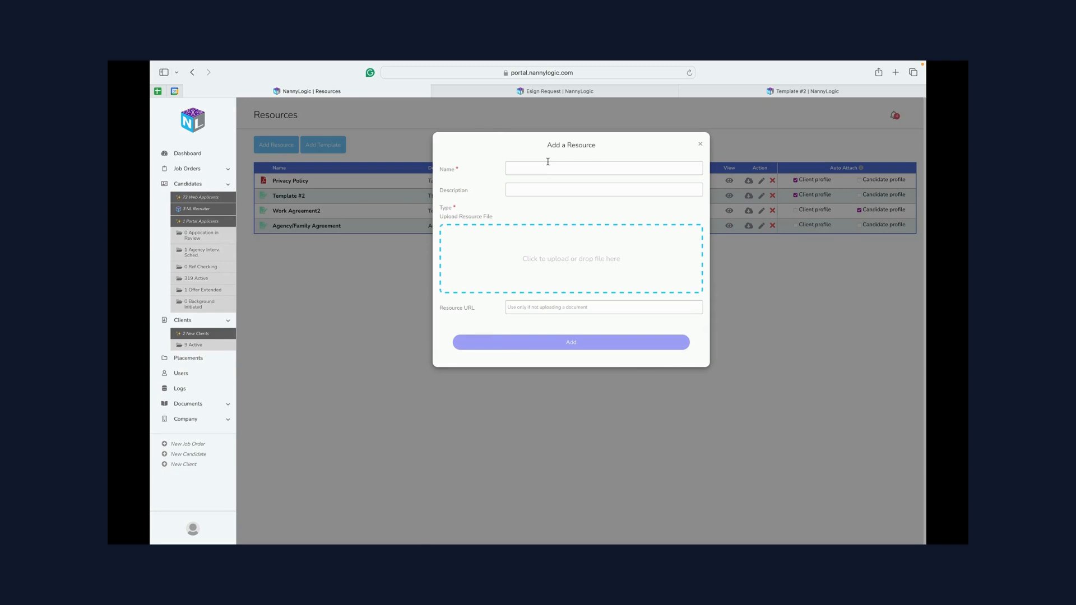
{"action": "left_click", "coordinate": [541, 261]}
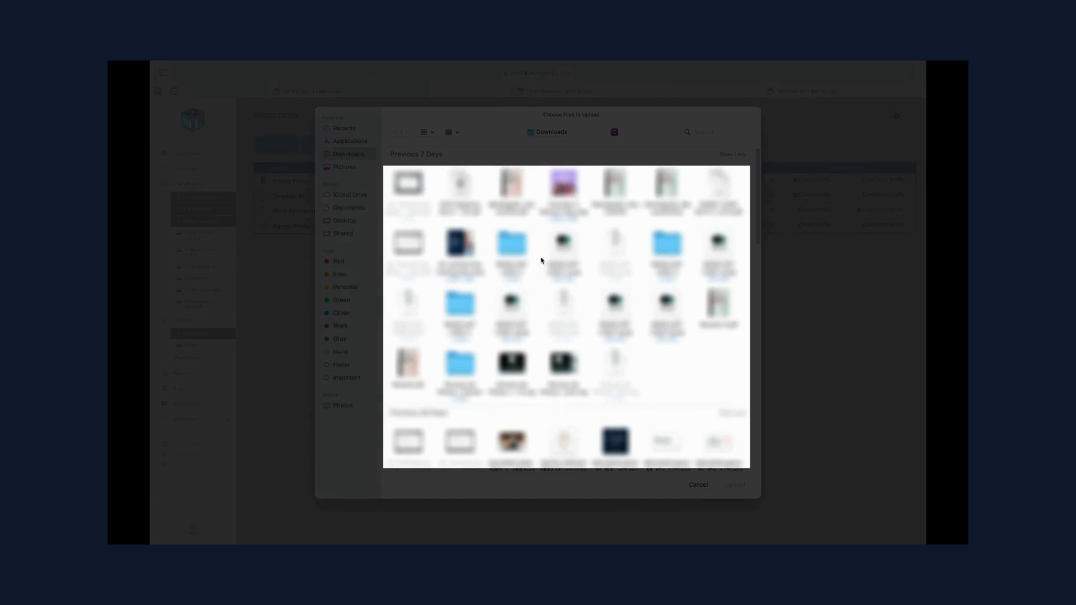
{"action": "left_click", "coordinate": [698, 485]}
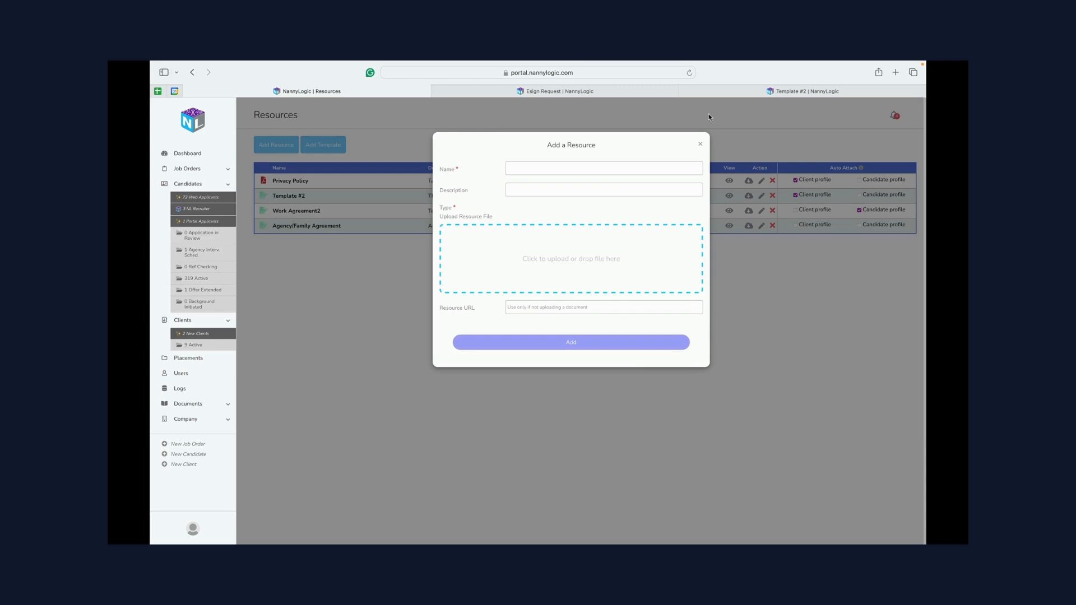
{"action": "left_click", "coordinate": [700, 144]}
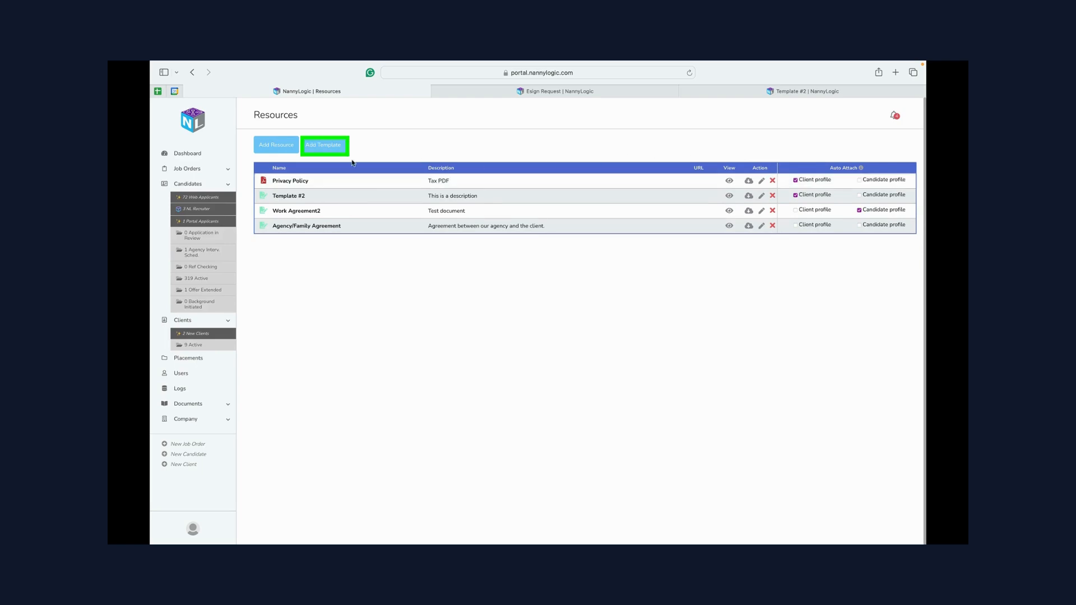
Examine the form for adding a document template, including its content editor and placeholder fields, and close it without adding a template.
{"action": "left_click", "coordinate": [335, 146]}
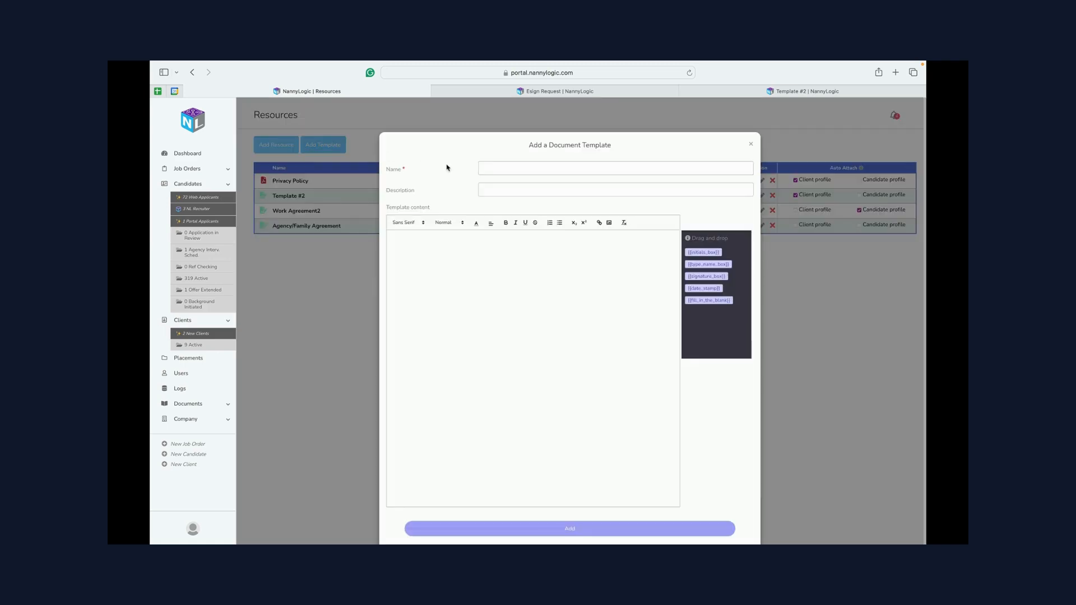
{"action": "left_click", "coordinate": [464, 240]}
{"action": "left_click", "coordinate": [580, 488]}
{"action": "left_click", "coordinate": [751, 145]}
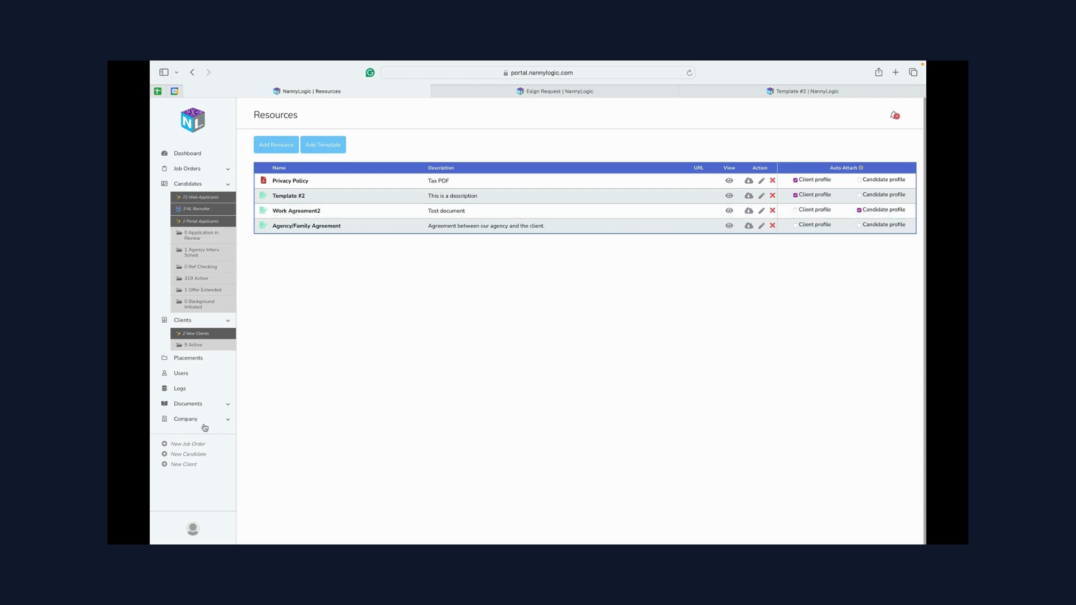
Open the company's E-sign page and review the list of sent documents.
{"action": "left_click", "coordinate": [229, 421]}
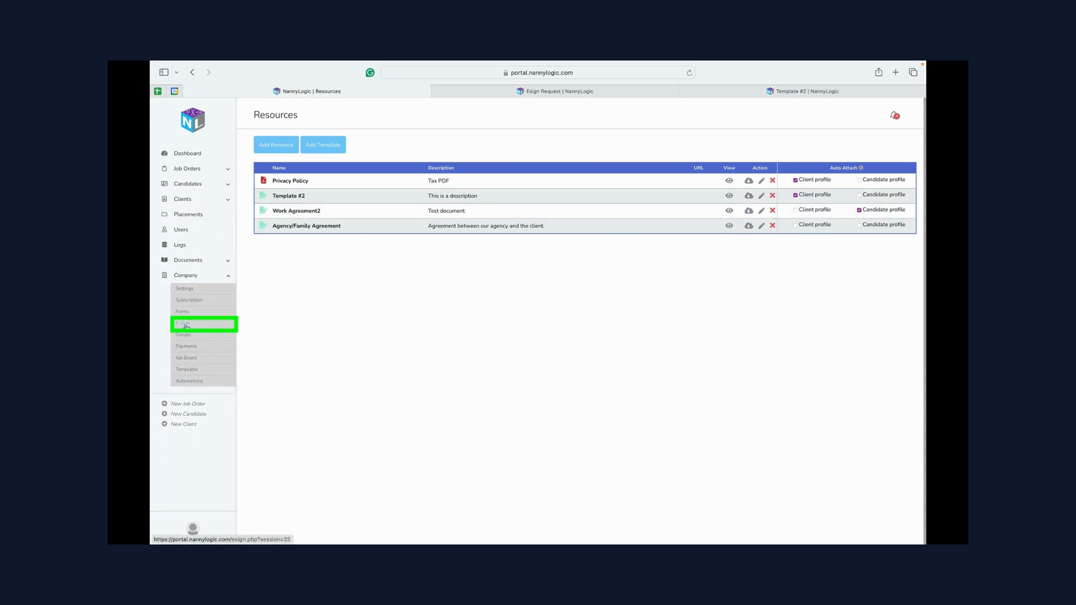
{"action": "left_click", "coordinate": [187, 325]}
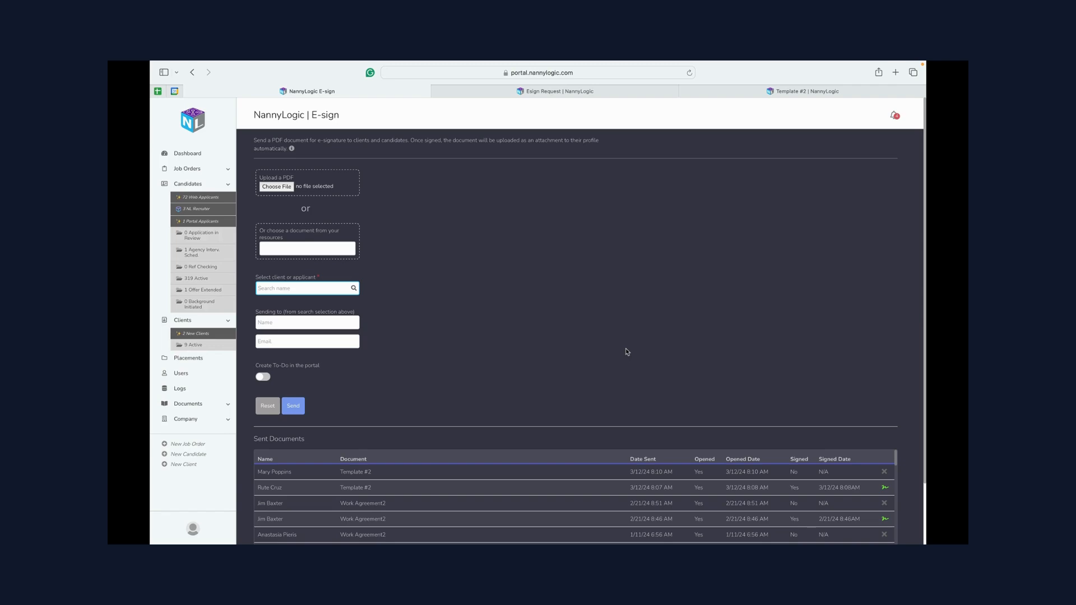
{"action": "scroll", "coordinate": [626, 351], "scroll_direction": "down", "scroll_amount": 3}
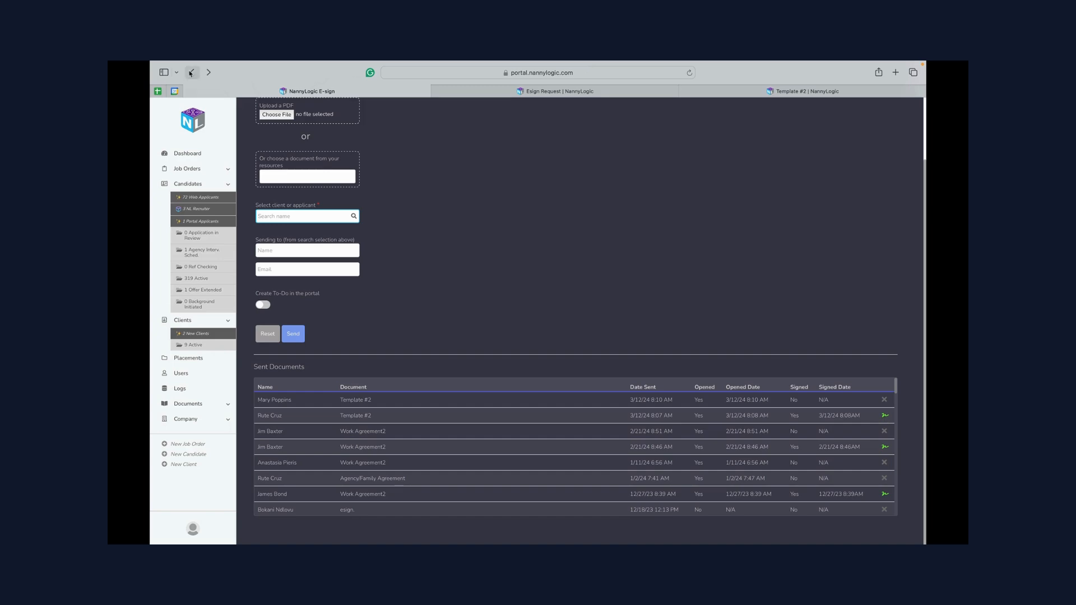
Open the profile of the client who signed Template #2 and examine the attachments and resource documents.
{"action": "left_click", "coordinate": [273, 417]}
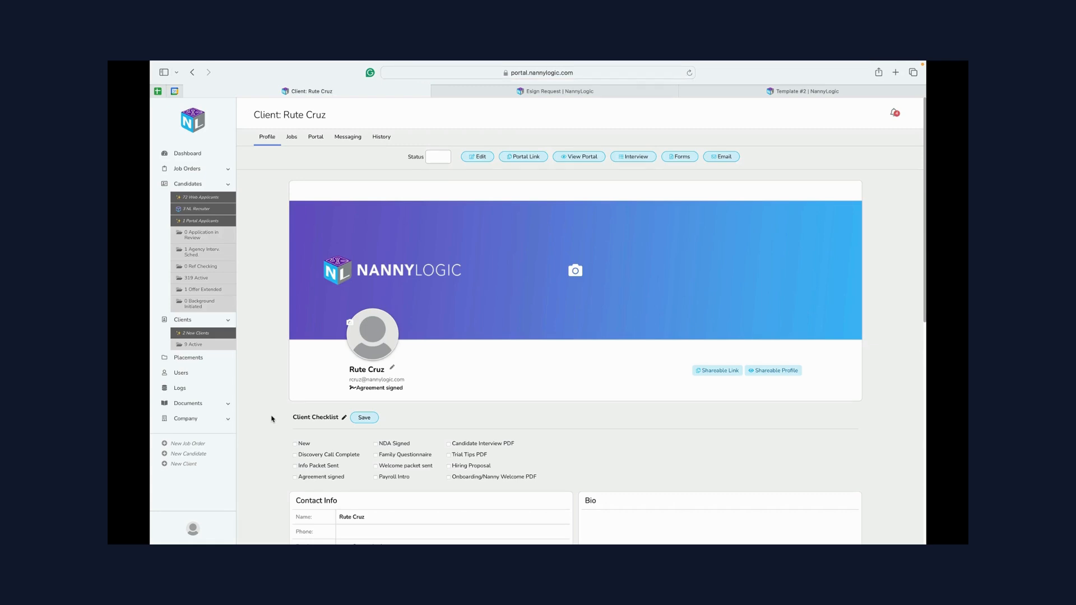
{"action": "scroll", "coordinate": [482, 413], "scroll_direction": "down", "scroll_amount": 4}
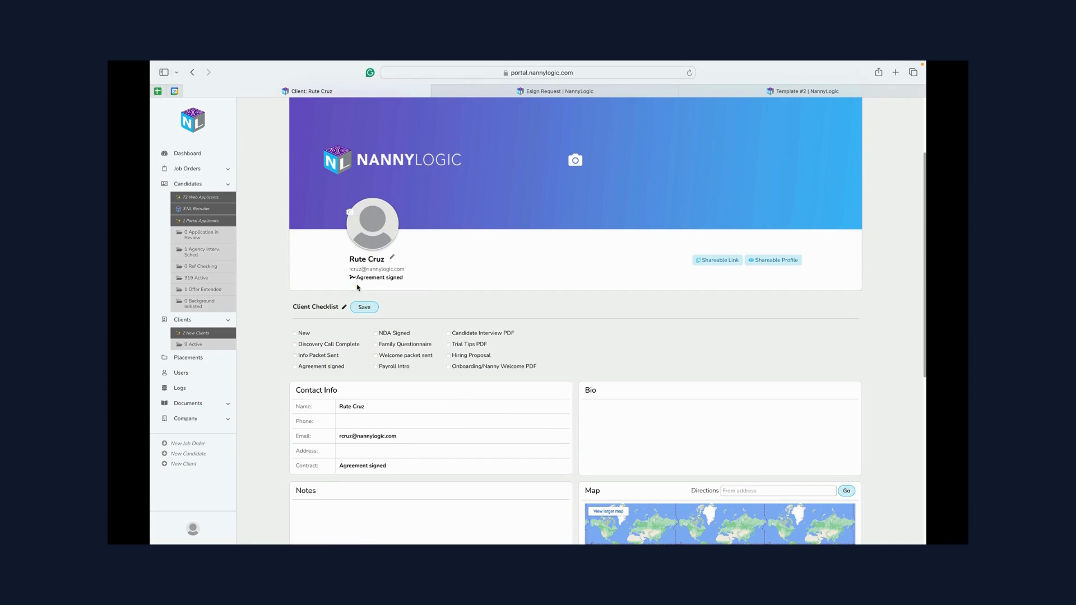
{"action": "scroll", "coordinate": [357, 287], "scroll_direction": "down", "scroll_amount": 10}
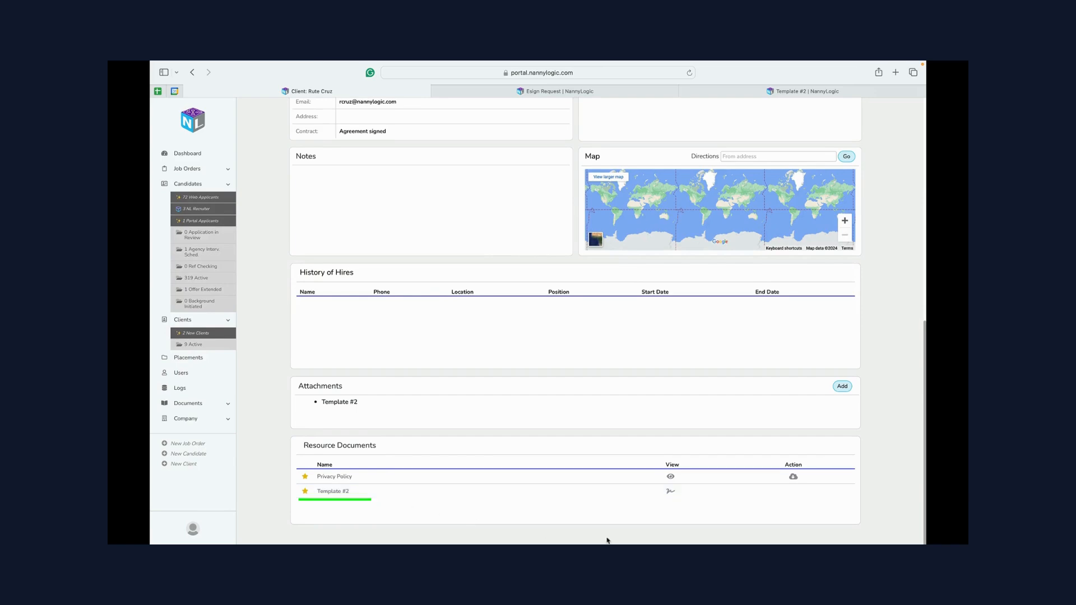
View the client's signed copy of Template #2, highlight the signer and date line, and return to the E-sign page.
{"action": "left_click", "coordinate": [670, 491]}
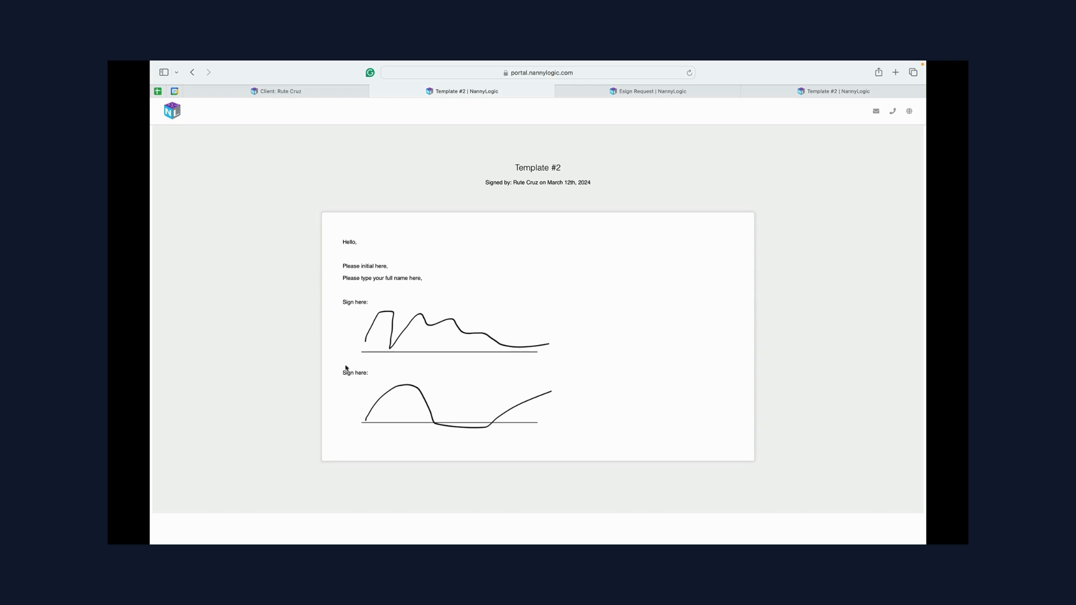
{"action": "left_click_drag", "start_coordinate": [511, 184], "coordinate": [601, 185]}
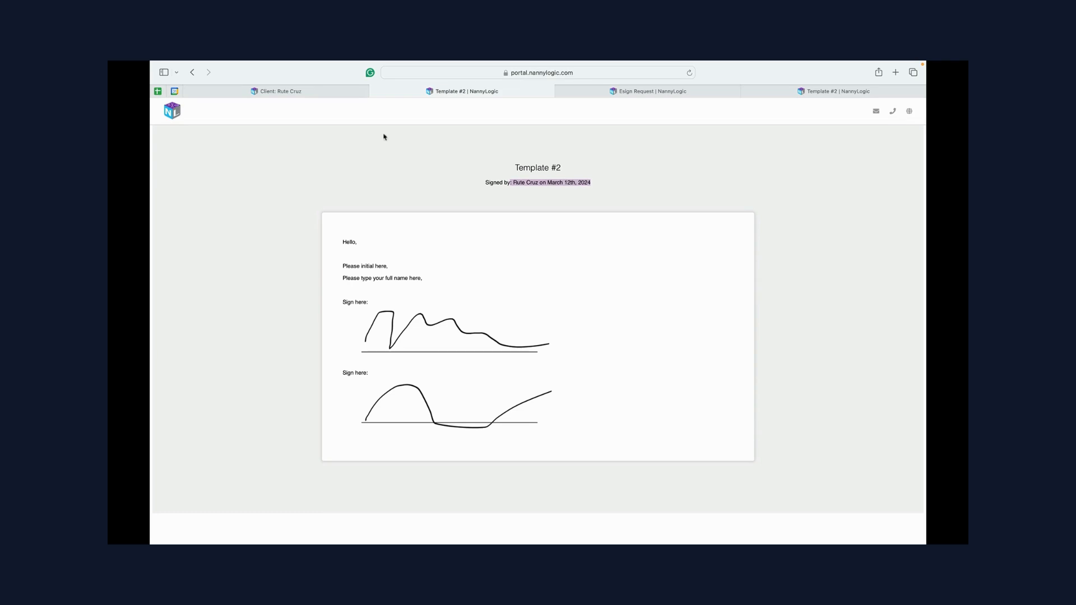
{"action": "left_click", "coordinate": [312, 95]}
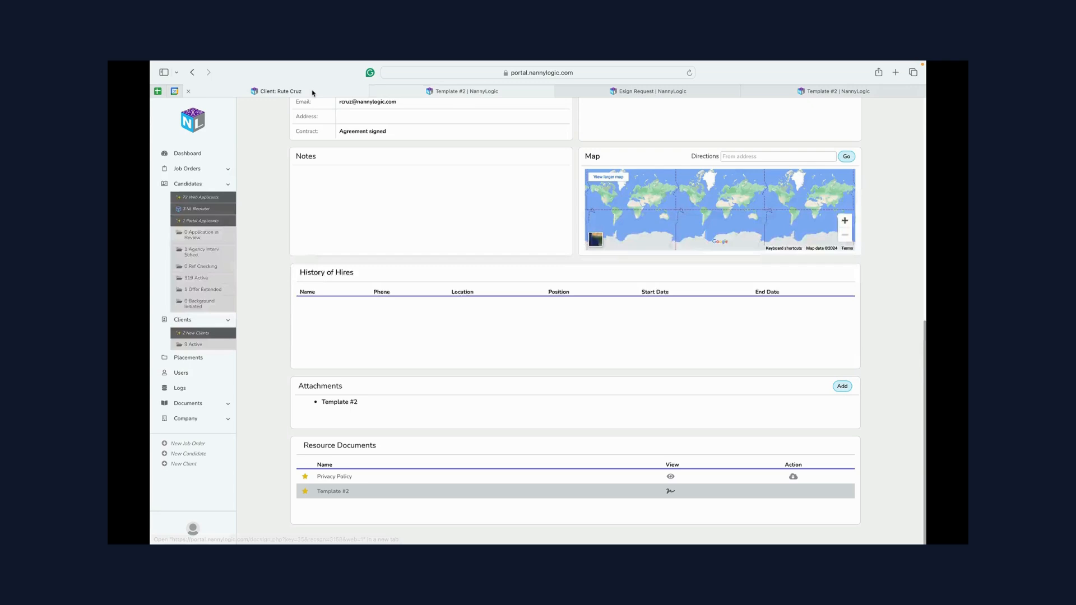
{"action": "left_click", "coordinate": [192, 72]}
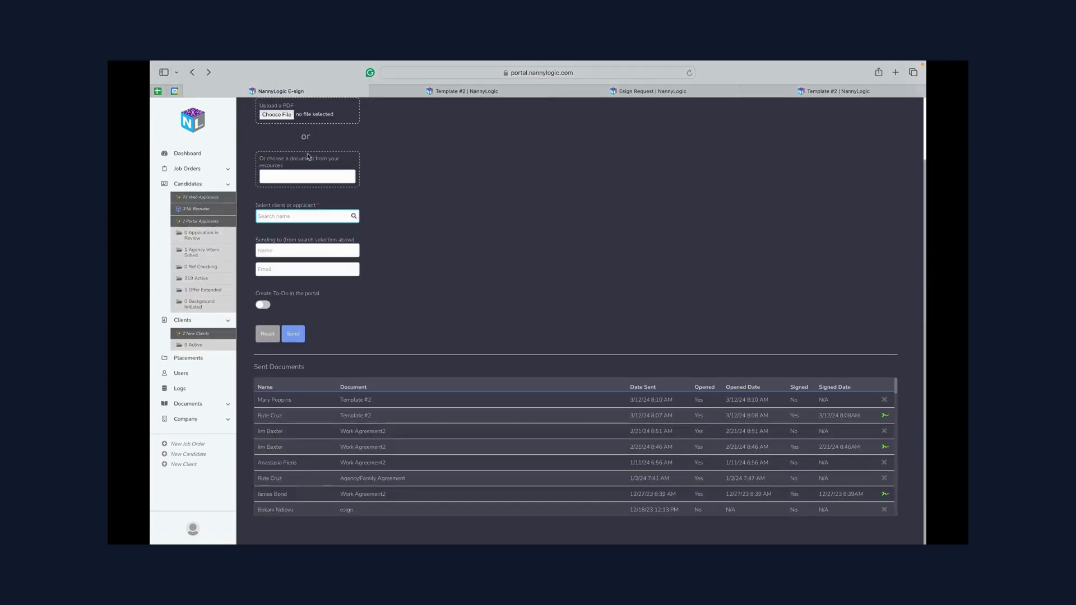
Choose Template #2 from the resources as the document to send for e-signature.
{"action": "scroll", "coordinate": [350, 284], "scroll_direction": "up", "scroll_amount": 3}
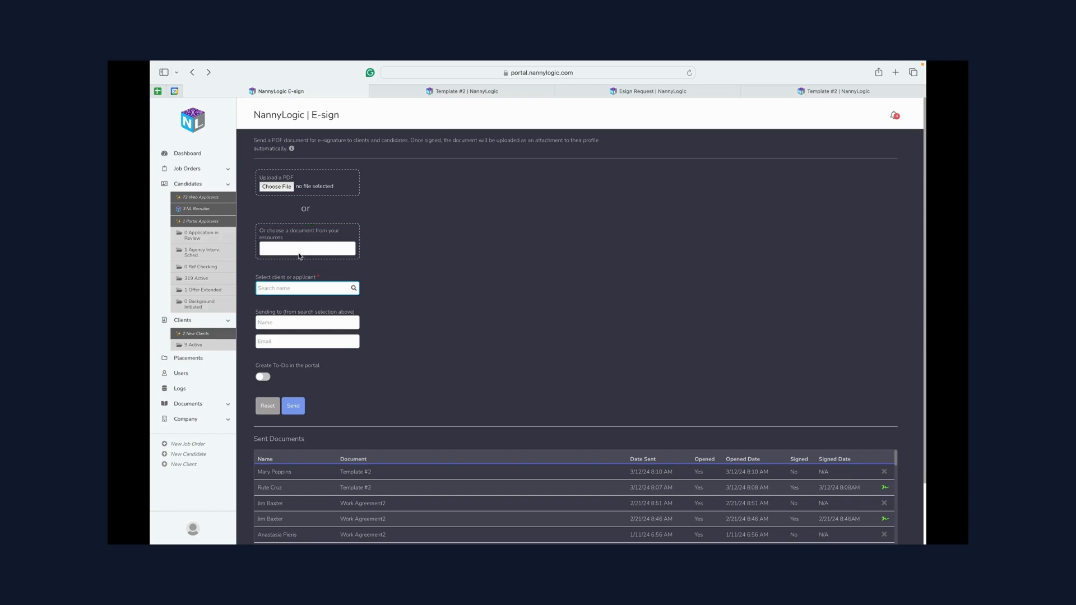
{"action": "left_click", "coordinate": [300, 255]}
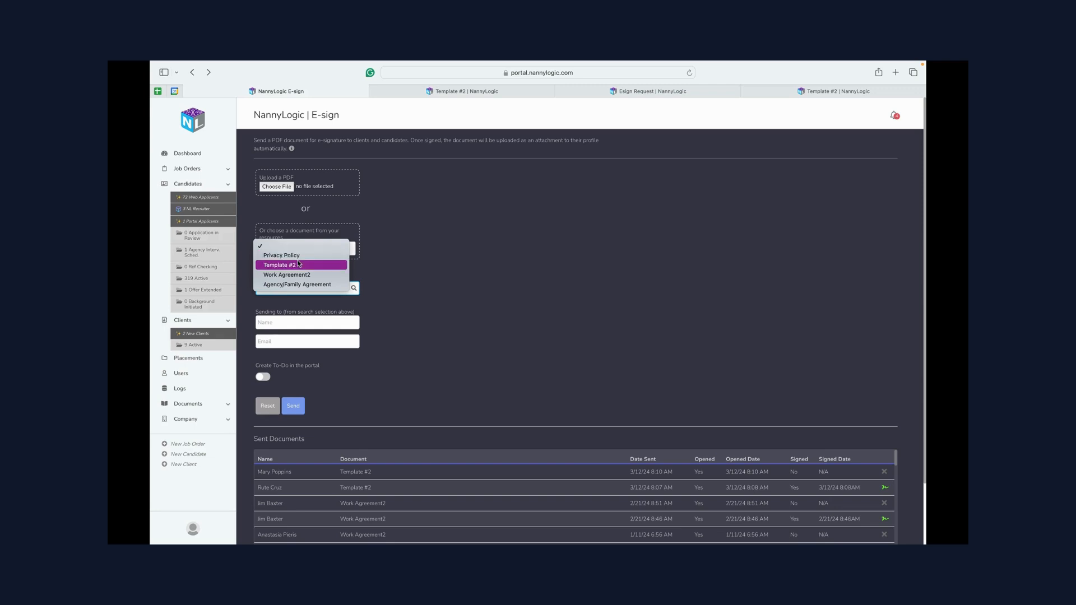
{"action": "left_click", "coordinate": [299, 264]}
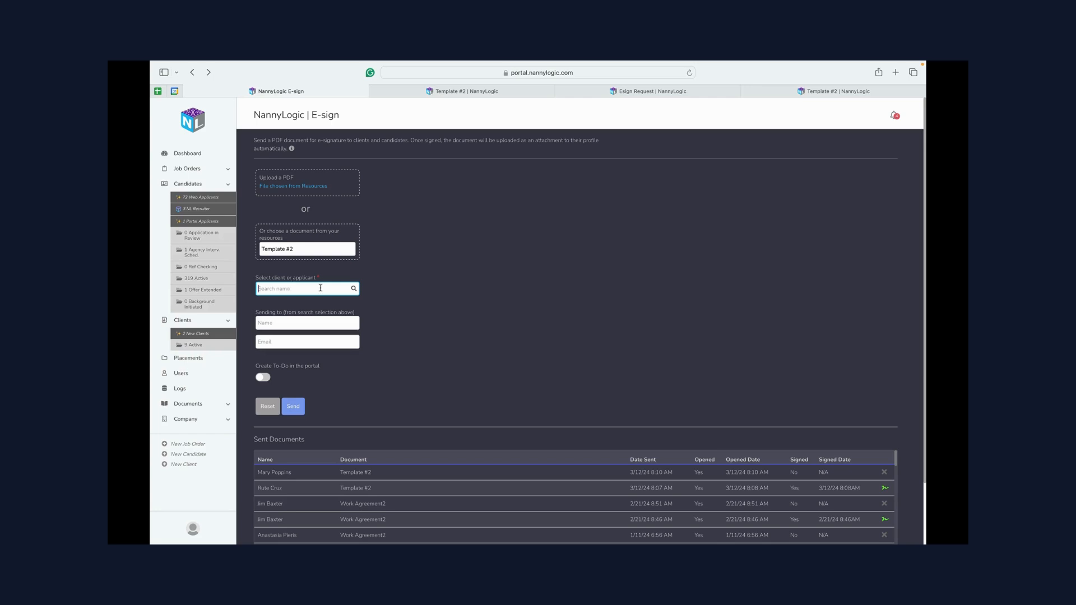
{"action": "type", "text": "supo"}
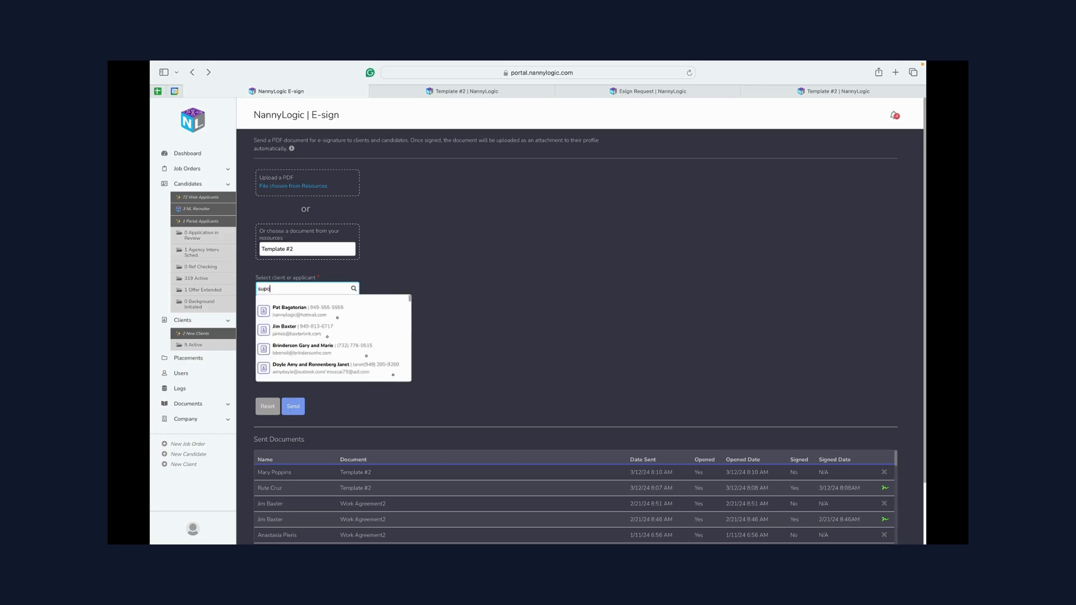
{"action": "key", "text": "BackSpace"}
{"action": "key", "text": "BackSpace"}
{"action": "key", "text": "BackSpace"}
{"action": "key", "text": "BackSpace"}
Search for the applicant by first name, select them as recipient, send Template #2 for signature, and check the sent documents list.
{"action": "type", "text": "rut"}
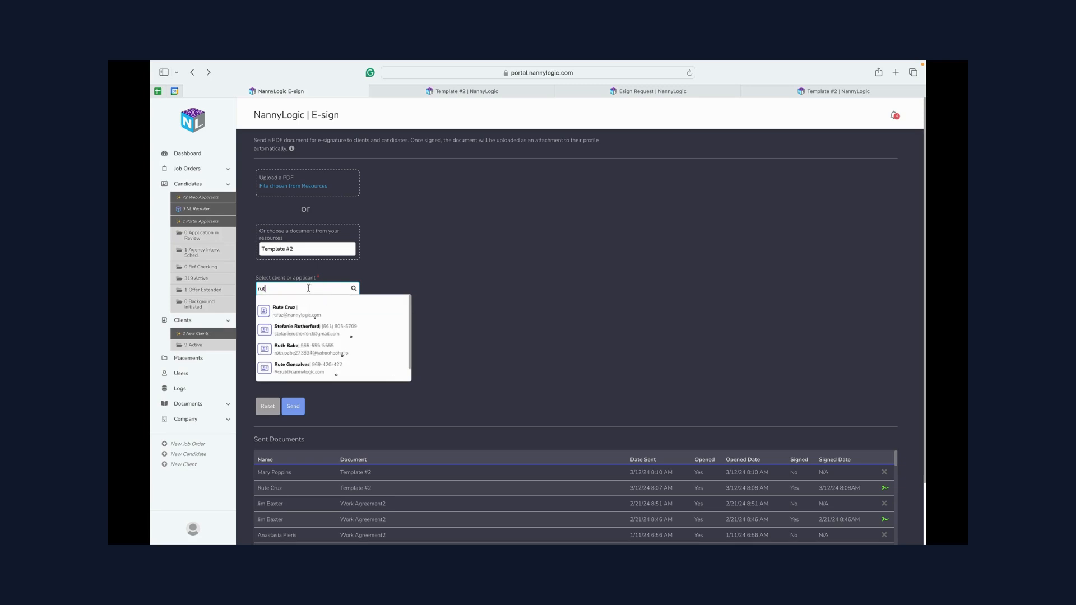
{"action": "left_click", "coordinate": [308, 371]}
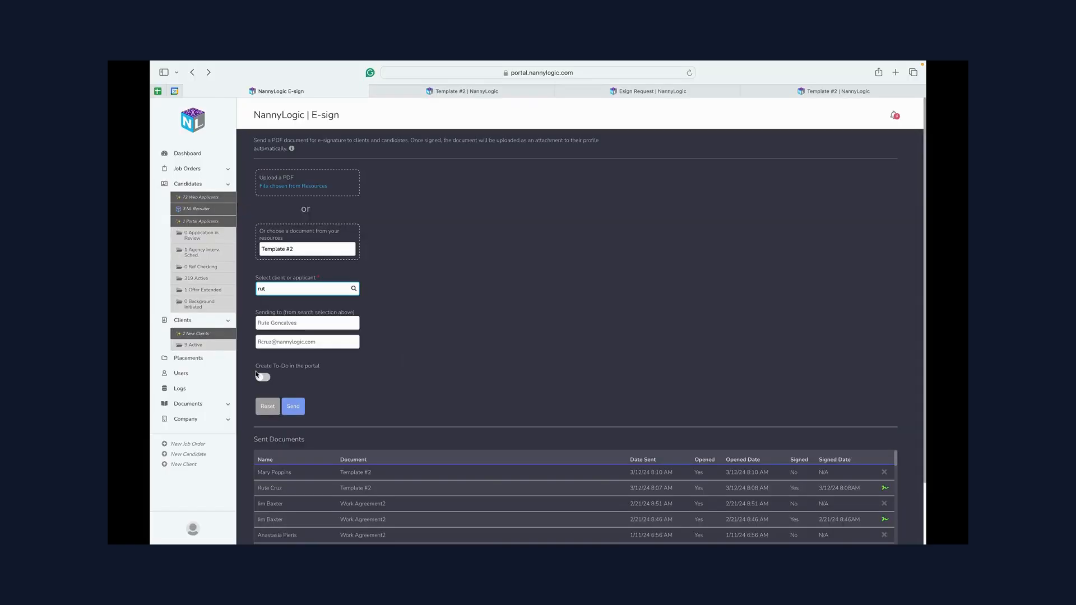
{"action": "left_click", "coordinate": [295, 408]}
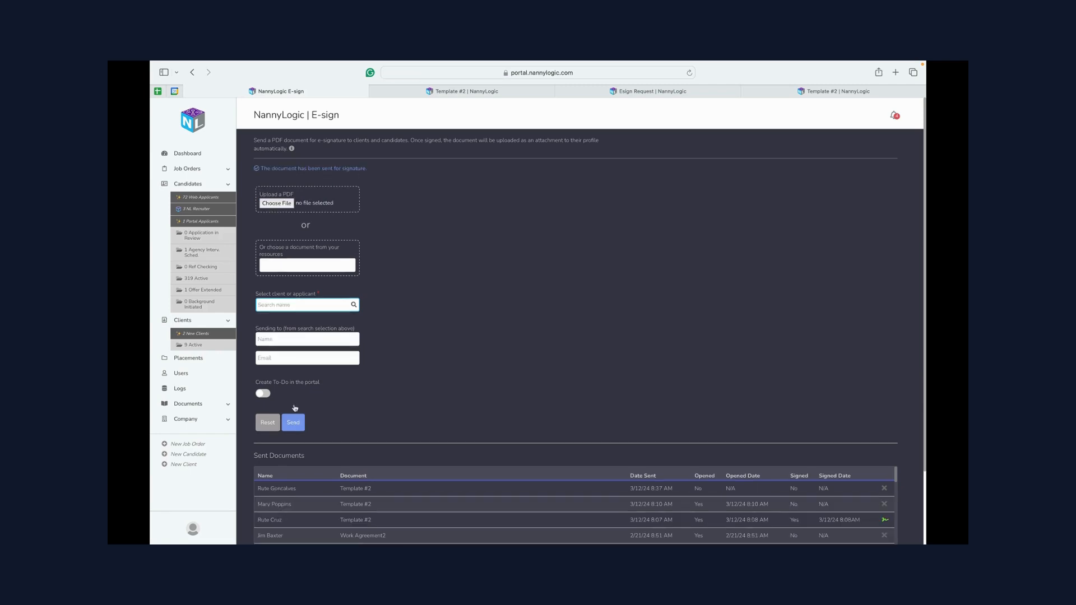
{"action": "scroll", "coordinate": [339, 460], "scroll_direction": "down", "scroll_amount": 3}
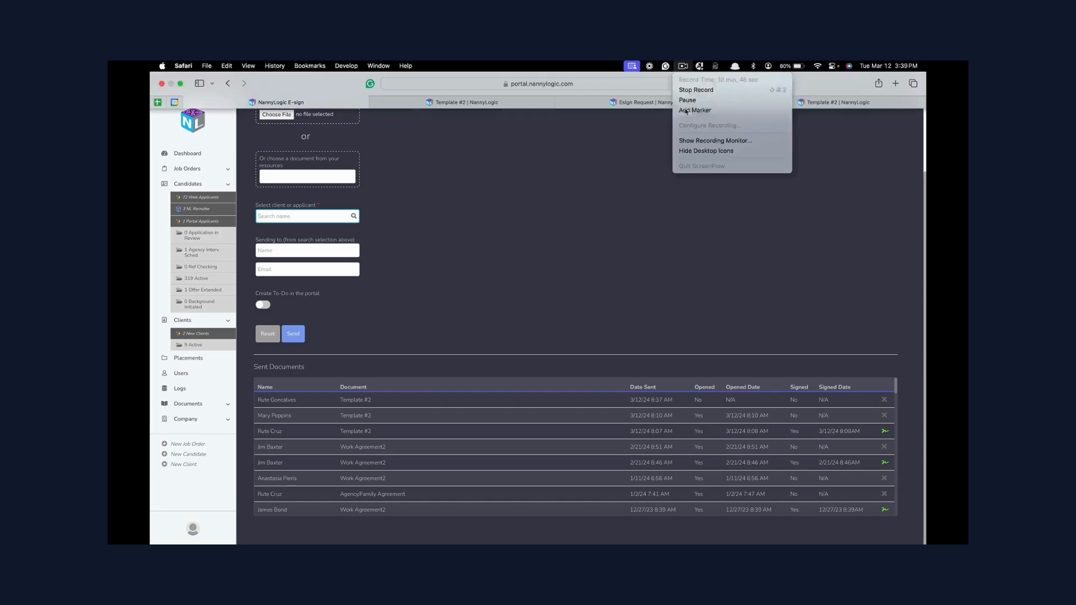
{"action": "left_click", "coordinate": [686, 110]}
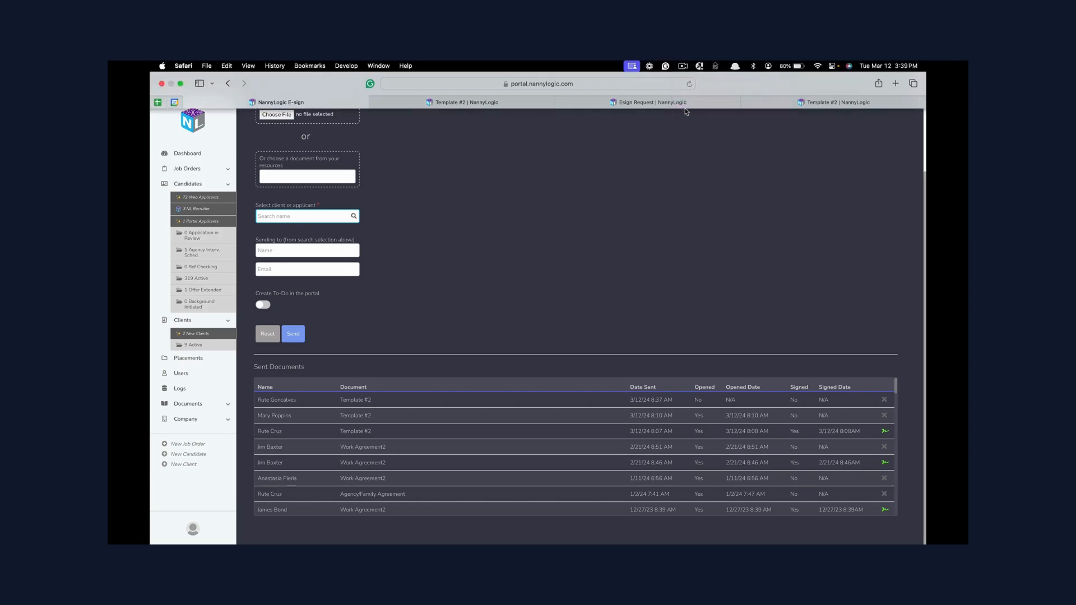